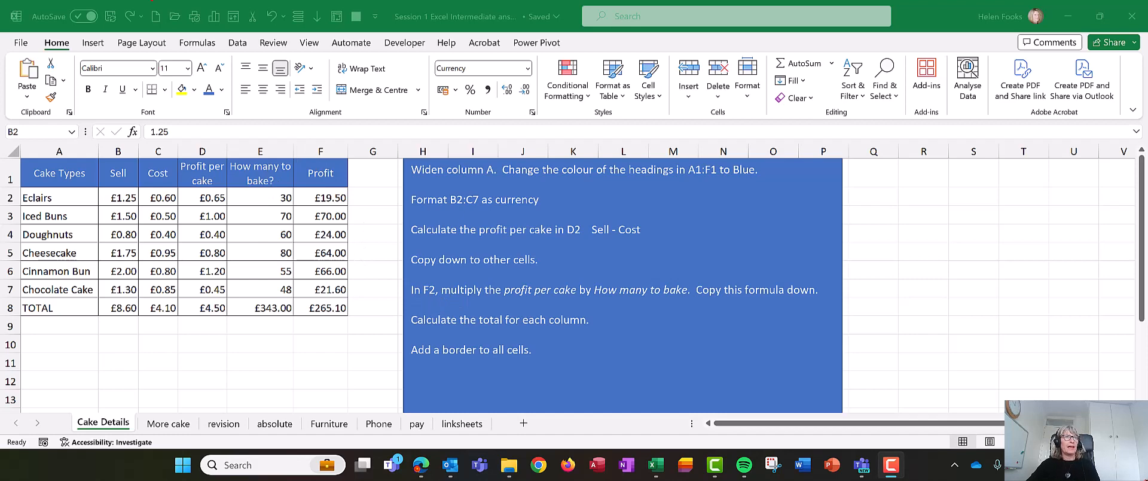
Step: Turn on Show Formulas to display the formulas in the Cake Details sheet in place of their results
mouse_move(173, 19)
left_mouse_down()
mouse_move(197, 63)
mouse_move(226, 35)
mouse_move(168, 28)
left_mouse_up()
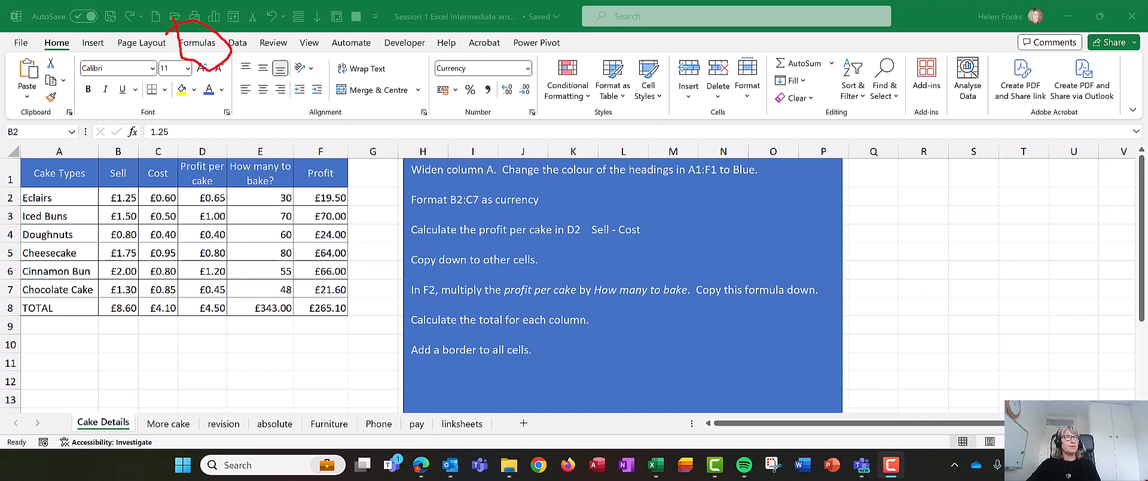
left_click(198, 43)
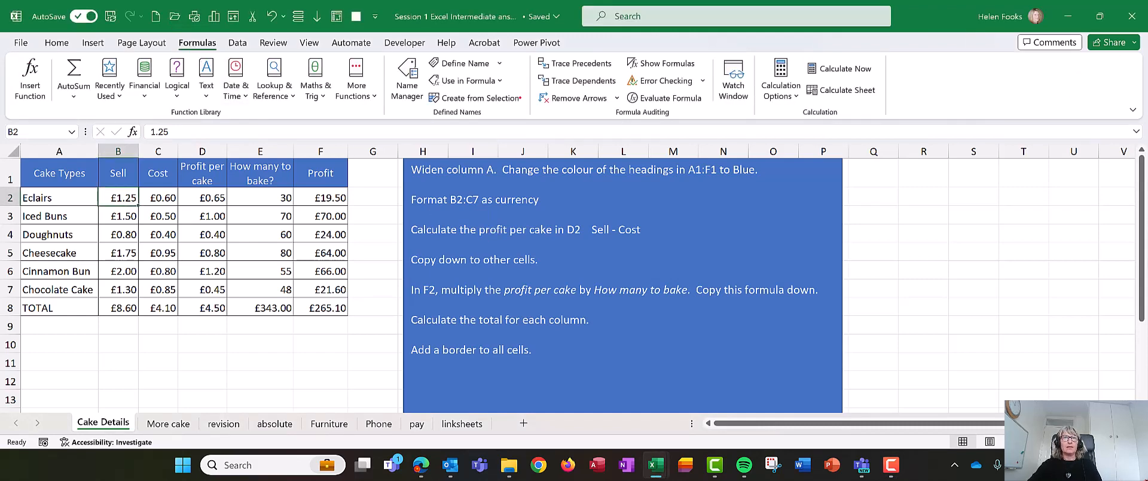
mouse_move(530, 52)
left_mouse_down()
mouse_move(563, 92)
mouse_move(618, 118)
left_mouse_up()
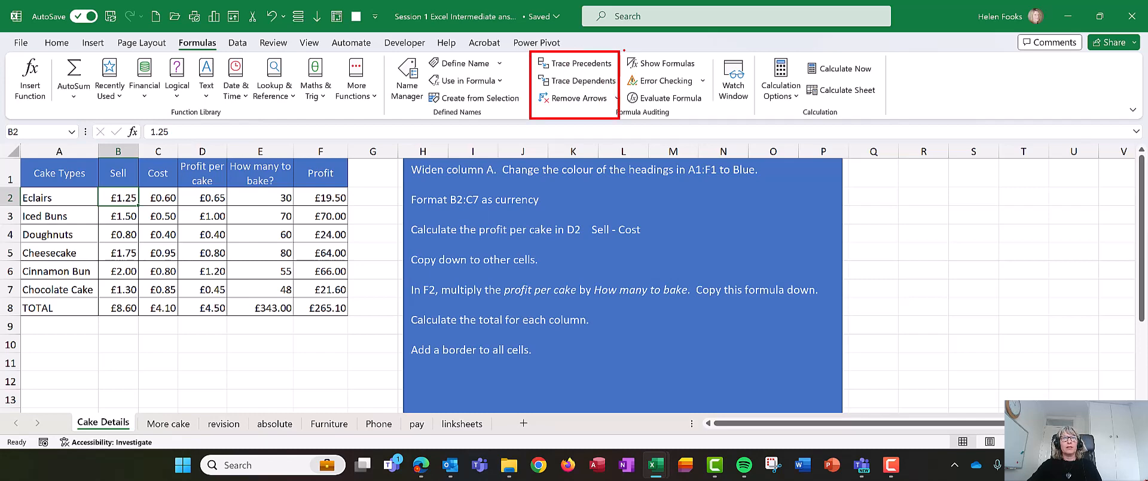
left_click_drag(624, 50, 716, 72)
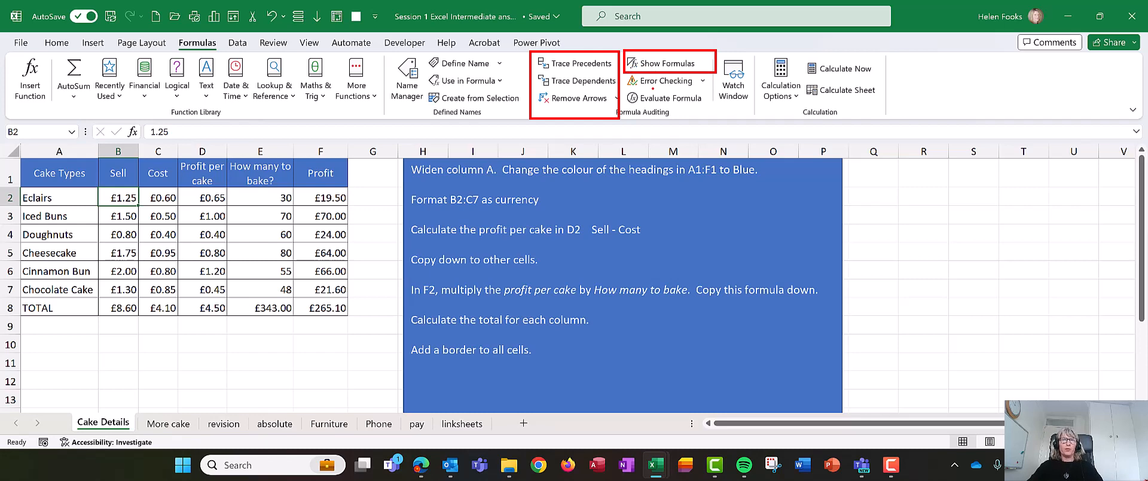
key("Escape")
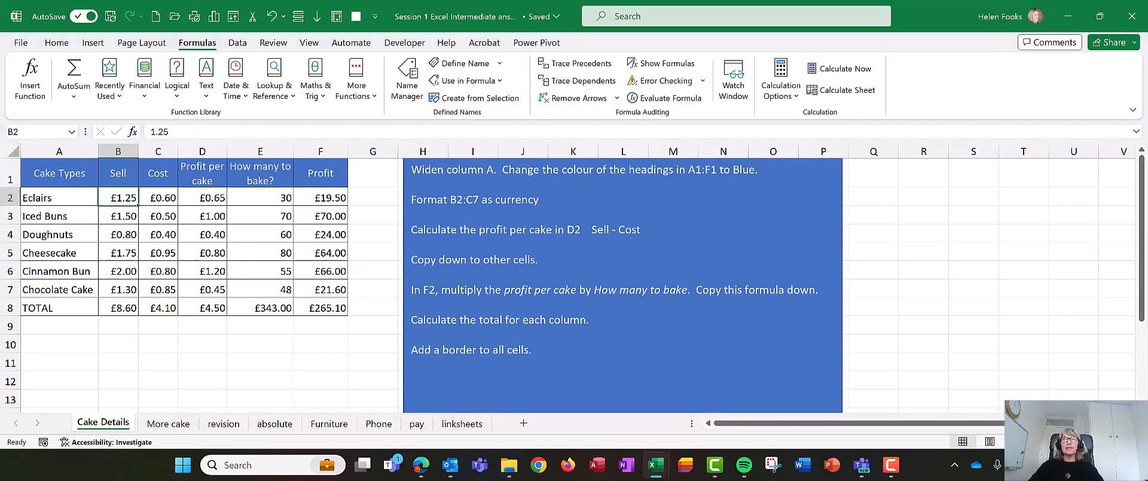
left_click(653, 65)
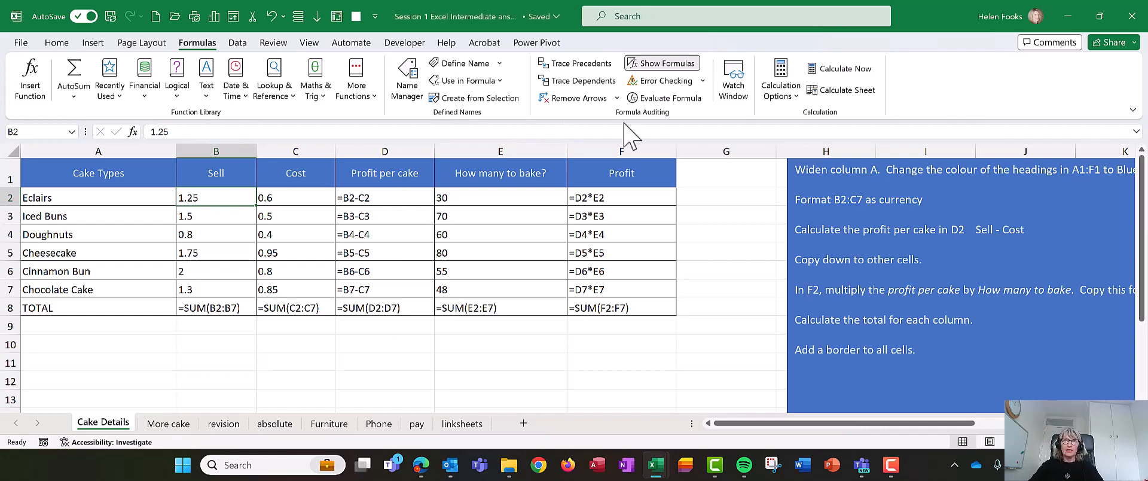
left_click(682, 63)
left_click(681, 64)
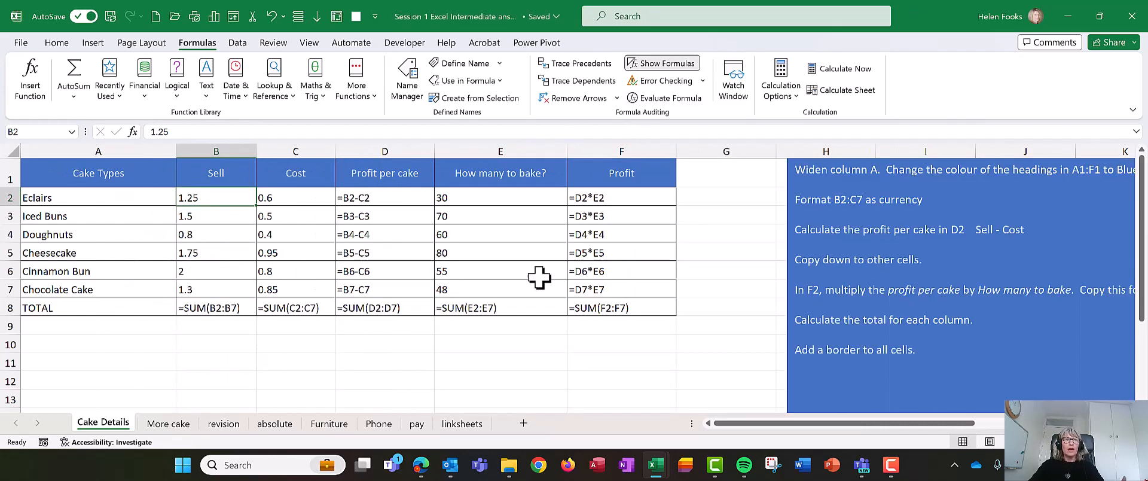
left_click(500, 328)
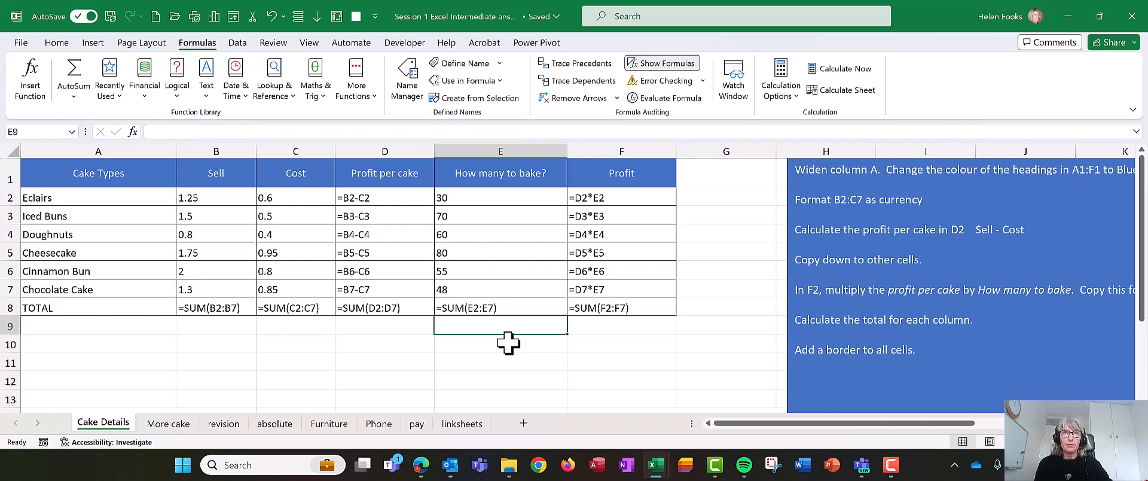
Step: Switch to the slide show to view the keyboard method for seeing all formulas, and return to the workbook
key("alt+Tab")
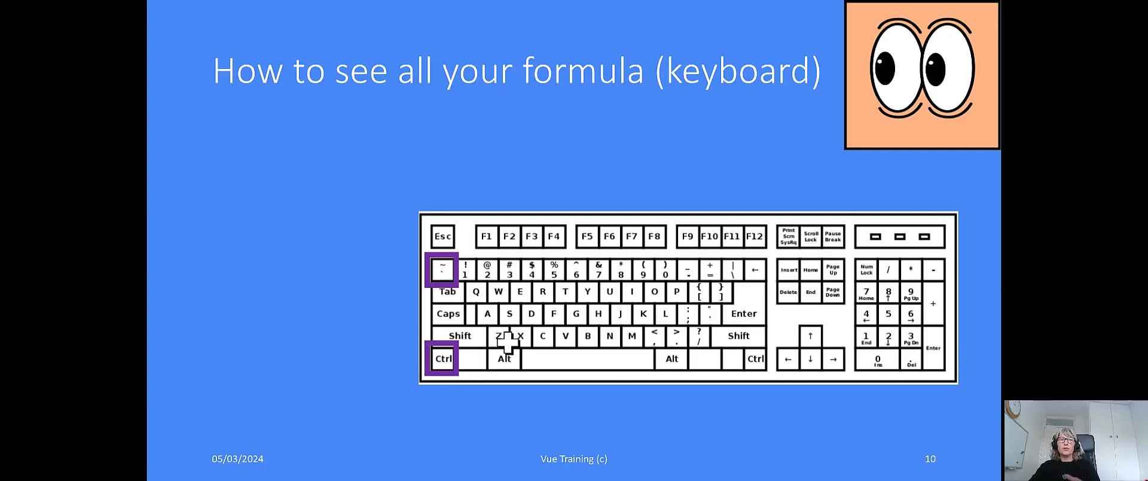
left_click(442, 355, "ctrl")
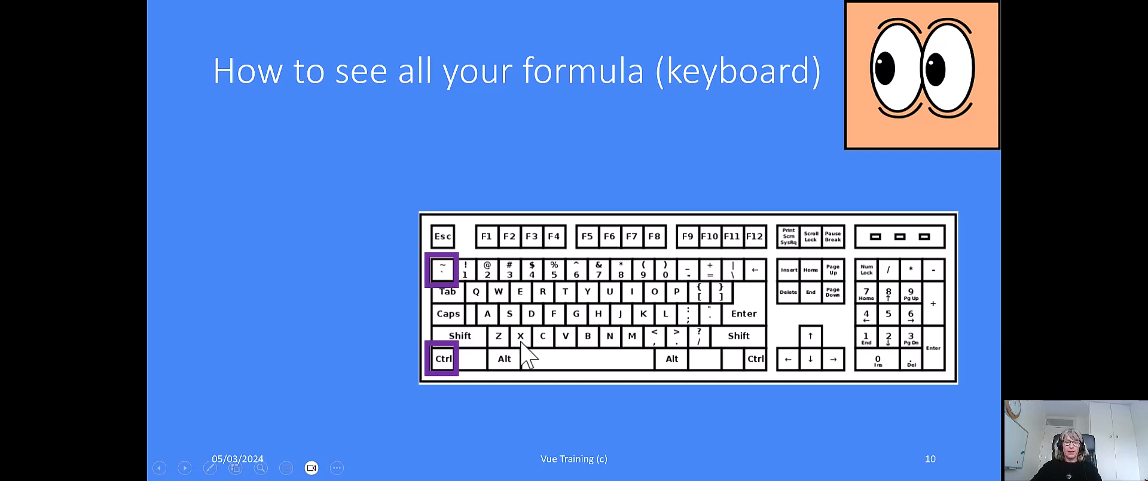
key("alt+Tab")
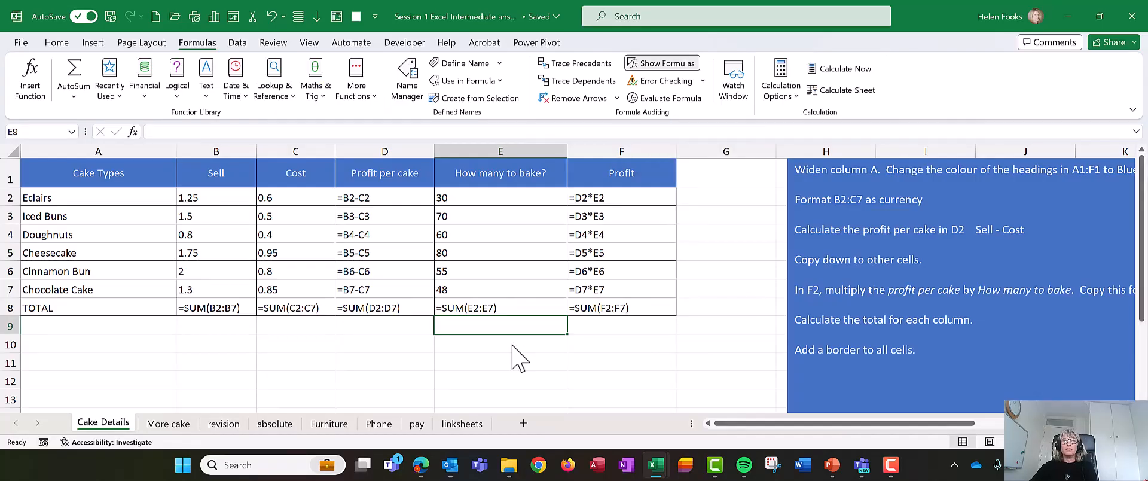
Step: Turn off Show Formulas on the Cake Details sheet and select the Cheesecake profit per cake in D5
left_click(662, 62)
left_click(202, 251)
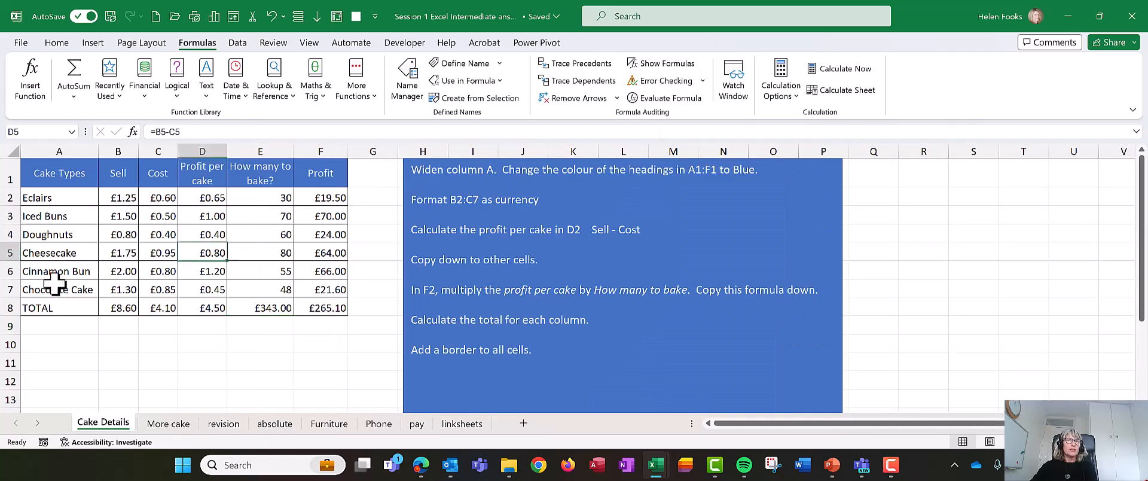
Step: Trace the precedents of the Eclairs profit formula in F2
left_click(317, 197)
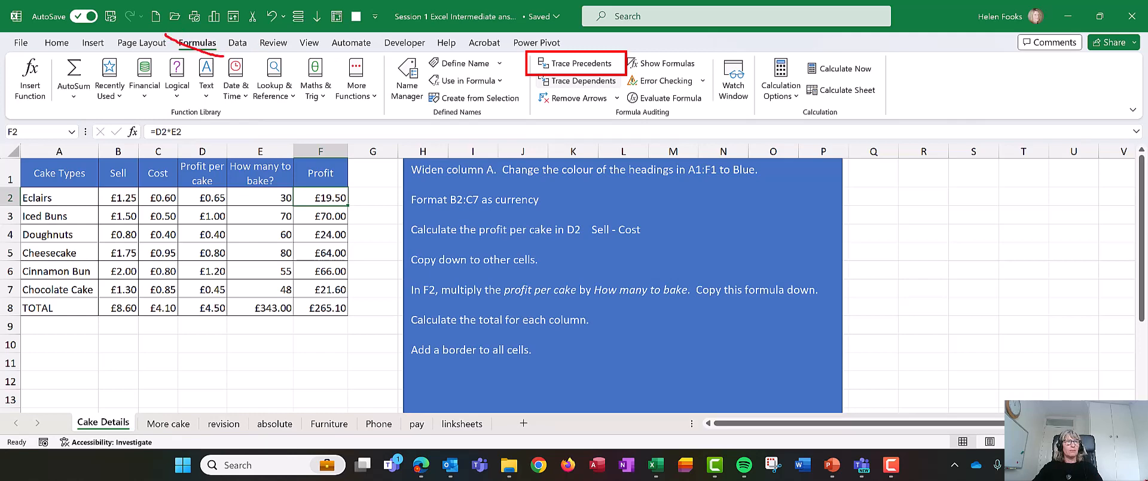
left_click(559, 63)
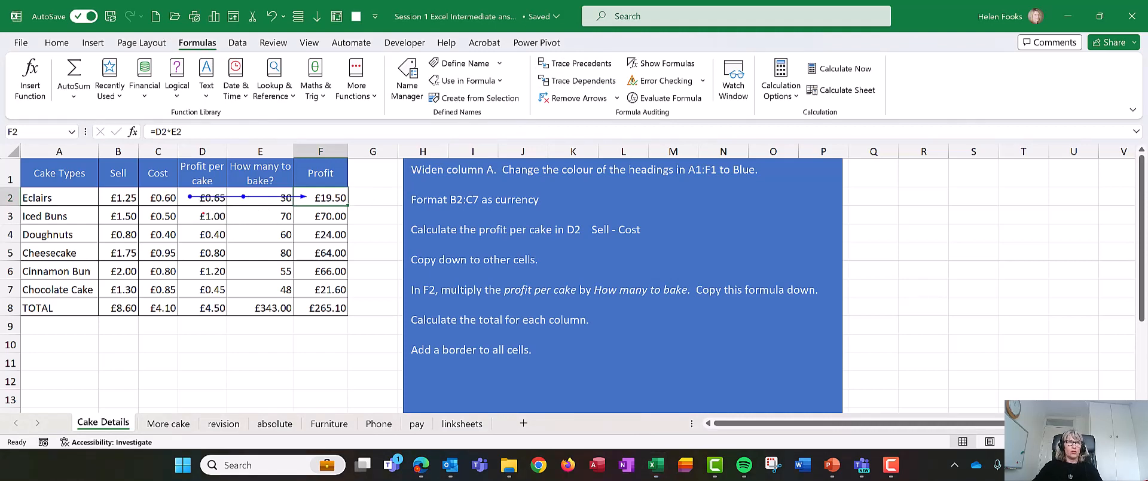
mouse_move(181, 191)
left_mouse_down()
mouse_move(194, 205)
mouse_move(252, 205)
left_mouse_up()
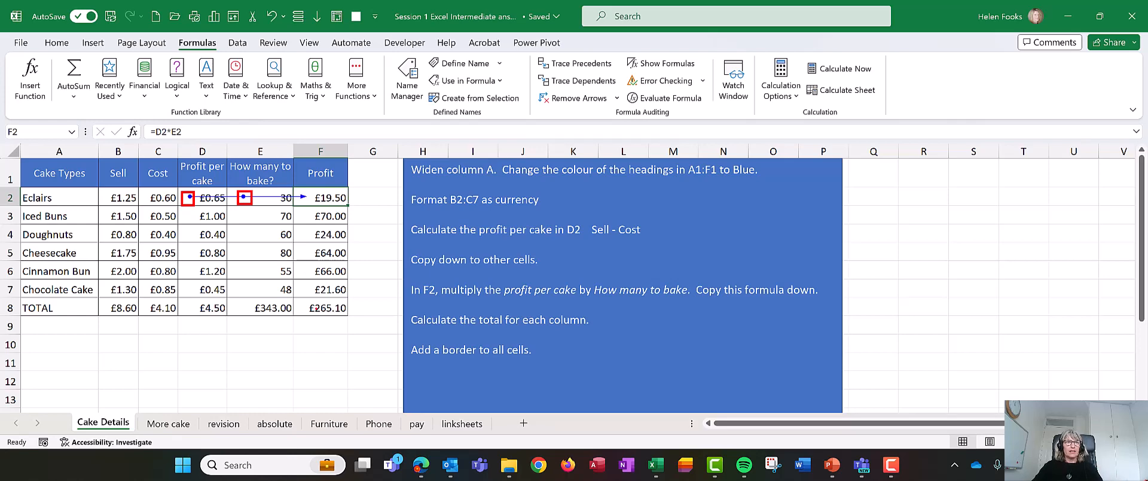
Step: Trace the precedents of the profit total in F8, and remove all the tracer arrows from the sheet
left_click(315, 308)
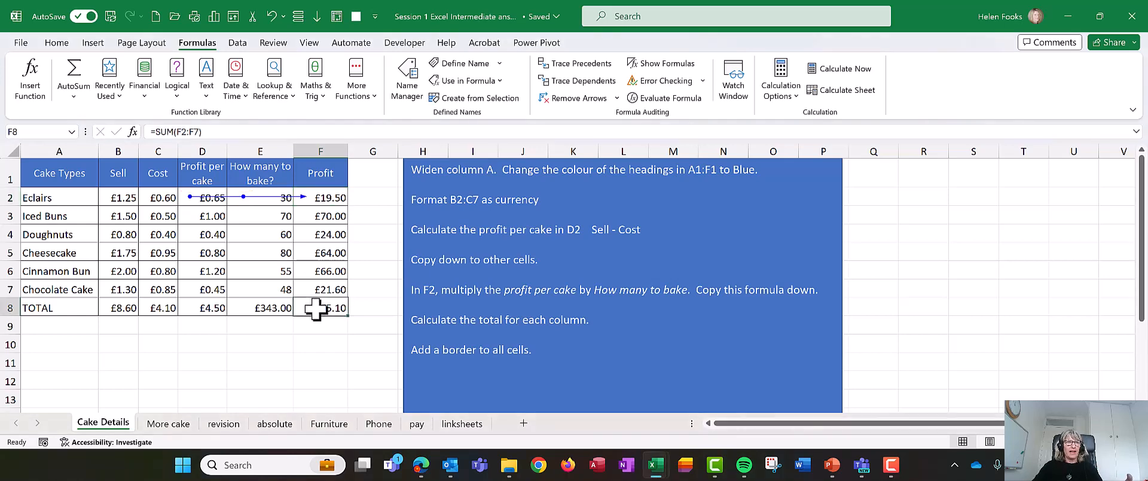
left_click(575, 65)
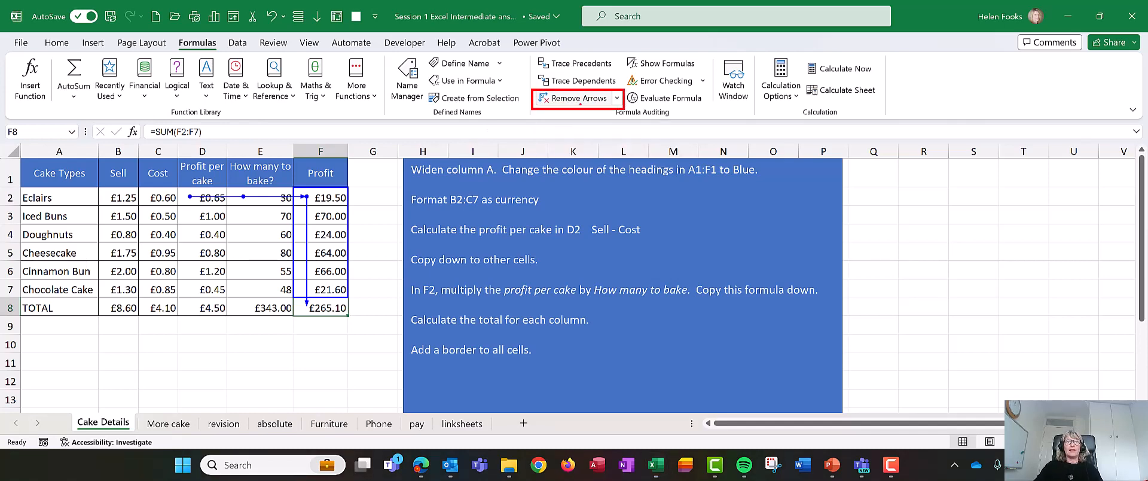
left_click(573, 98)
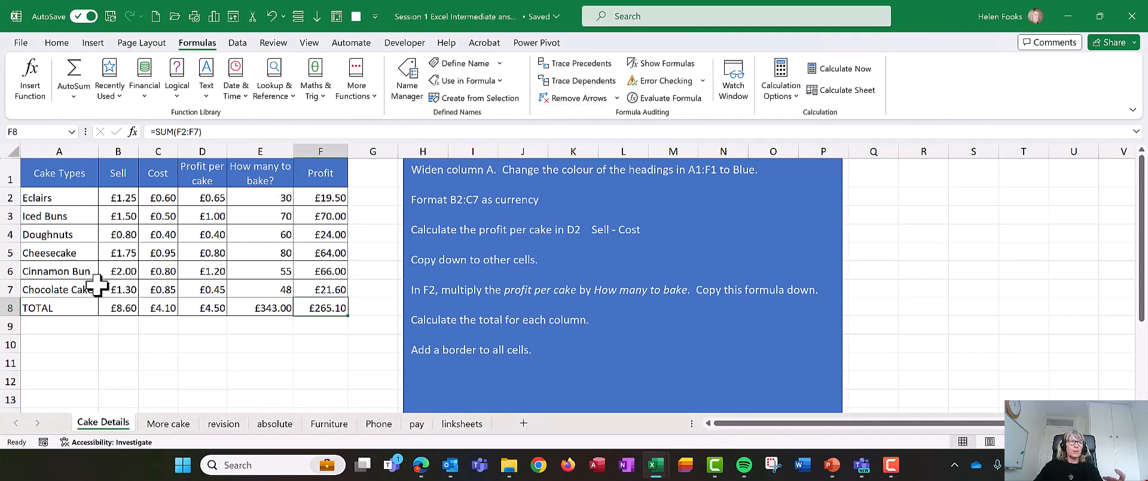
Step: Trace the dependents of the Eclairs sell price in B2, inspect the formulas in B8 and D2, and remove the arrows
left_click(118, 195)
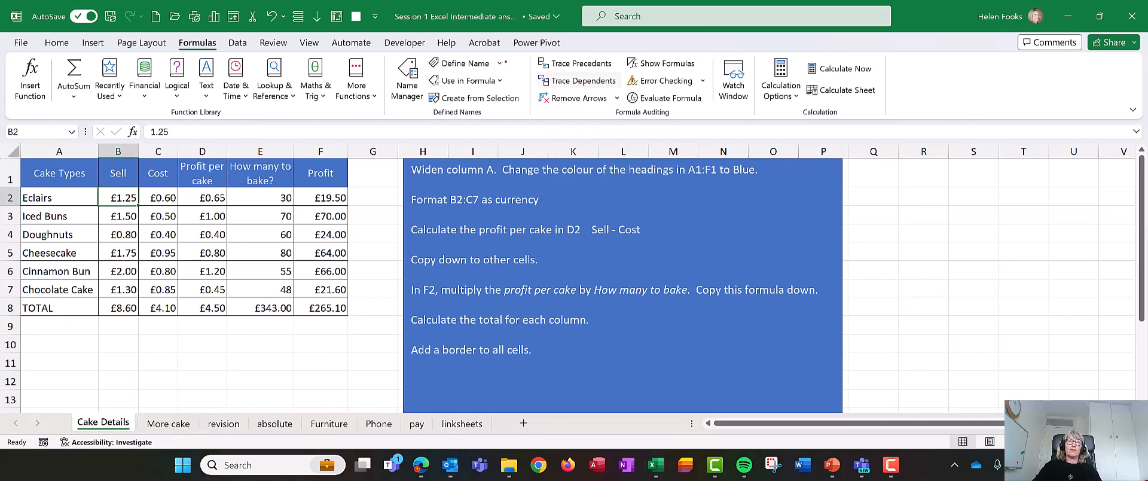
left_click_drag(525, 70, 637, 94)
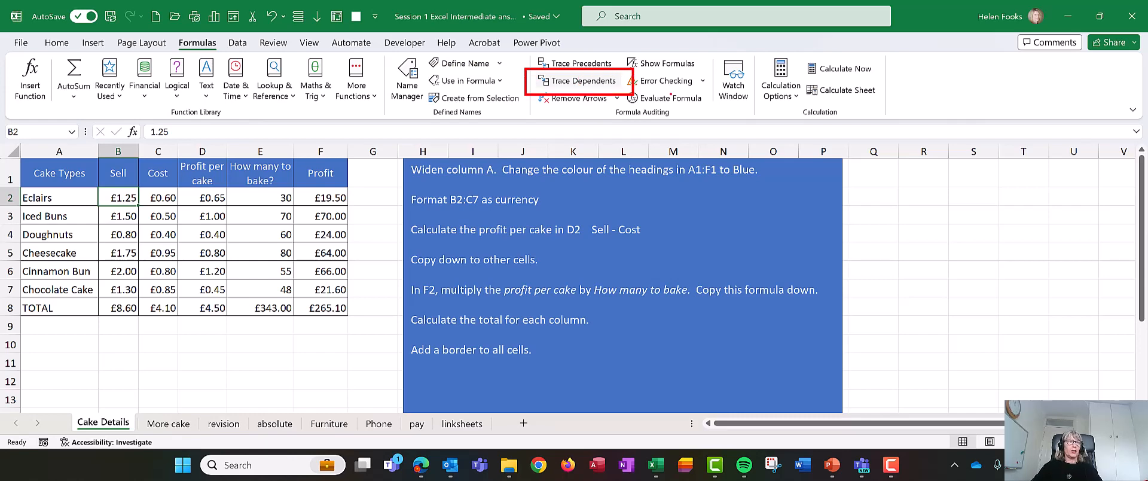
left_click(600, 84)
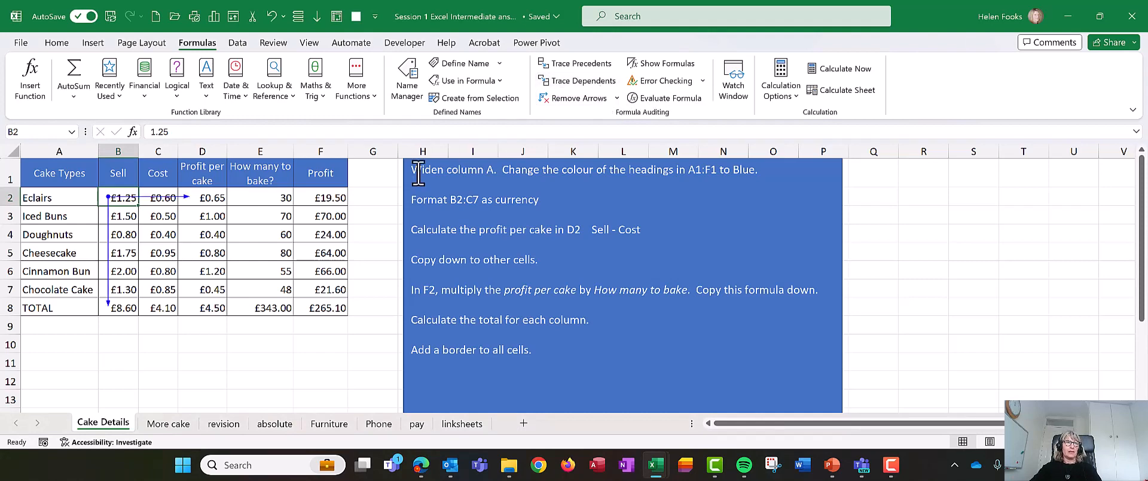
left_click(126, 308)
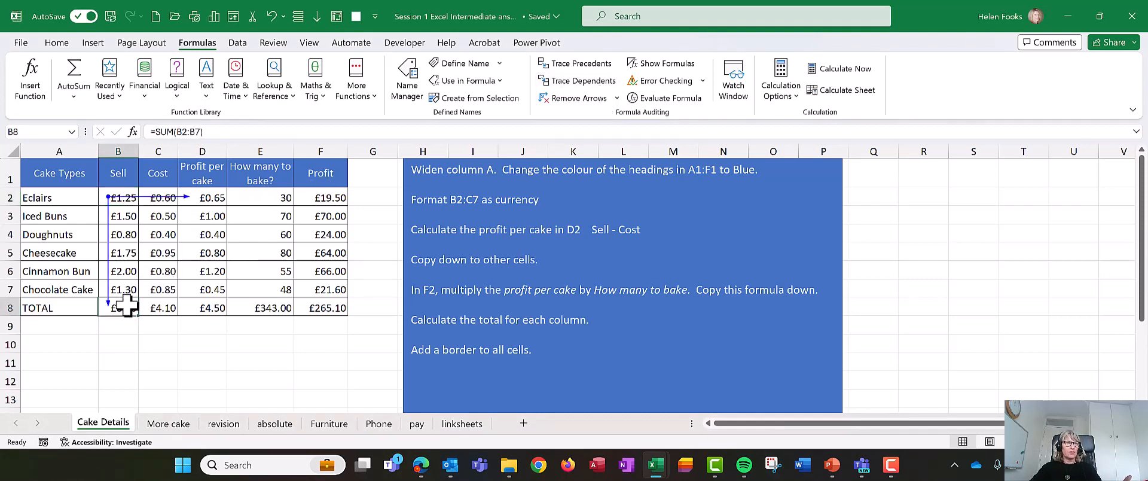
left_click(211, 197)
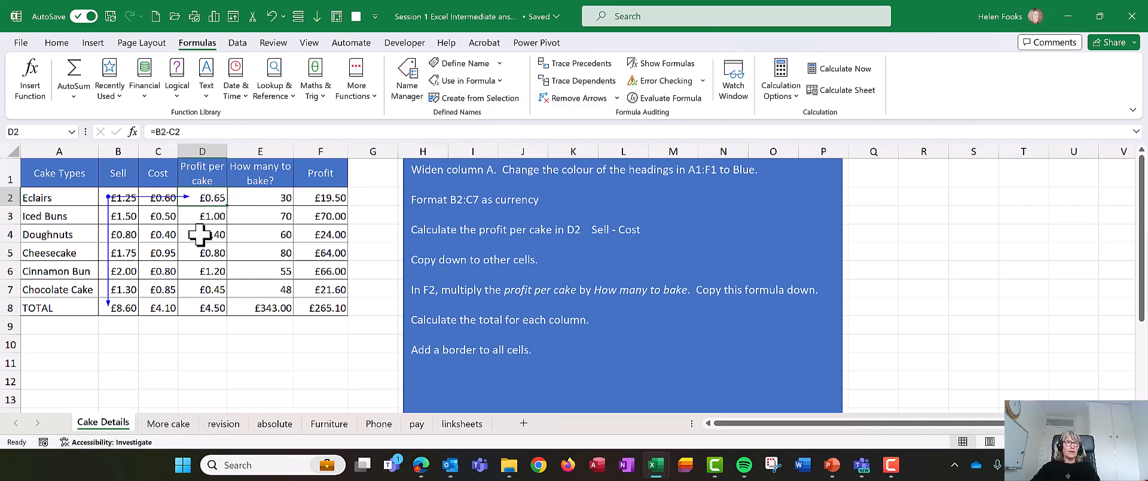
left_click(586, 99)
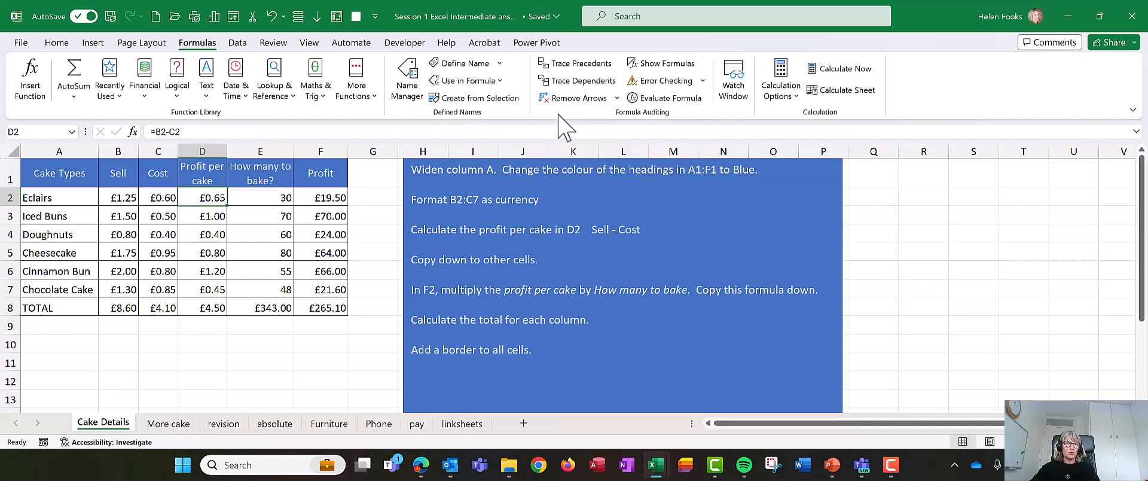
Step: On the linksheets sheet, trace the precedents of the chair's basic price formula in B1
left_click(281, 251)
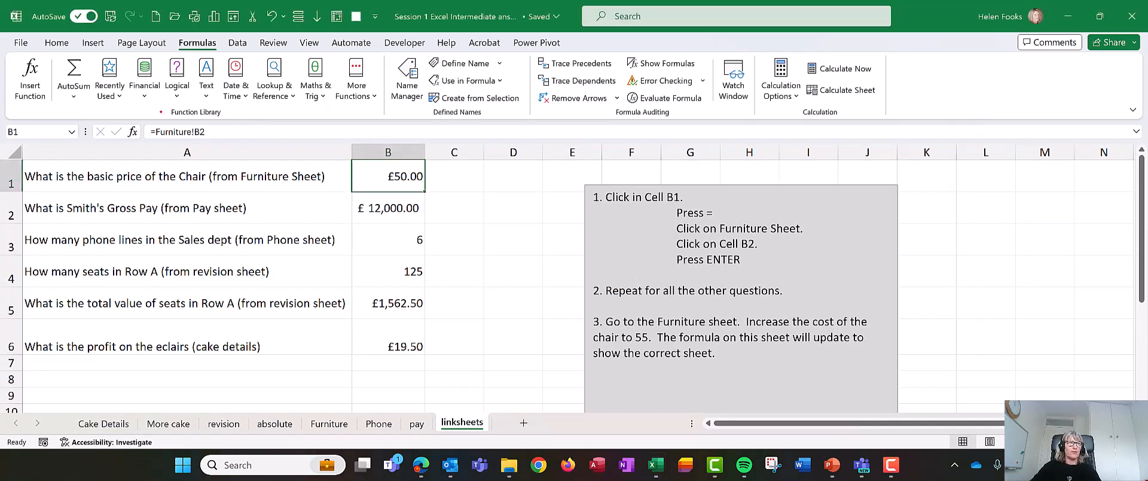
mouse_move(151, 112)
left_mouse_down()
mouse_move(152, 122)
mouse_move(212, 112)
mouse_move(151, 112)
left_mouse_up()
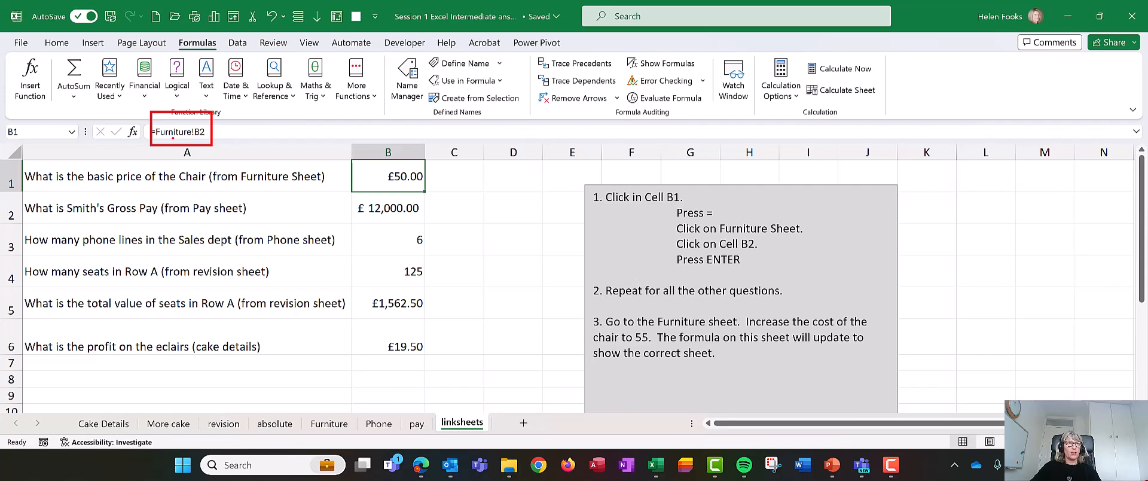
left_click_drag(159, 140, 184, 140)
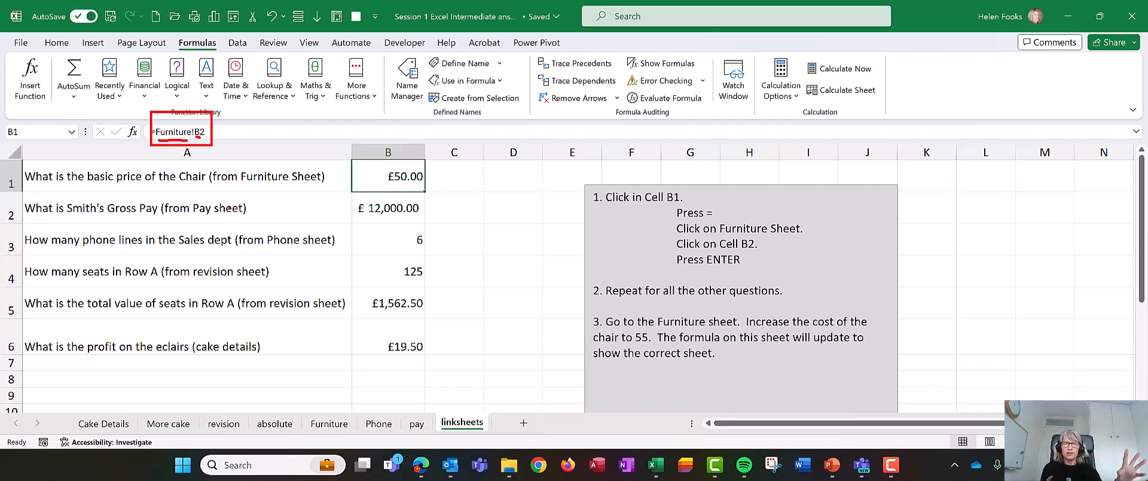
key("Escape")
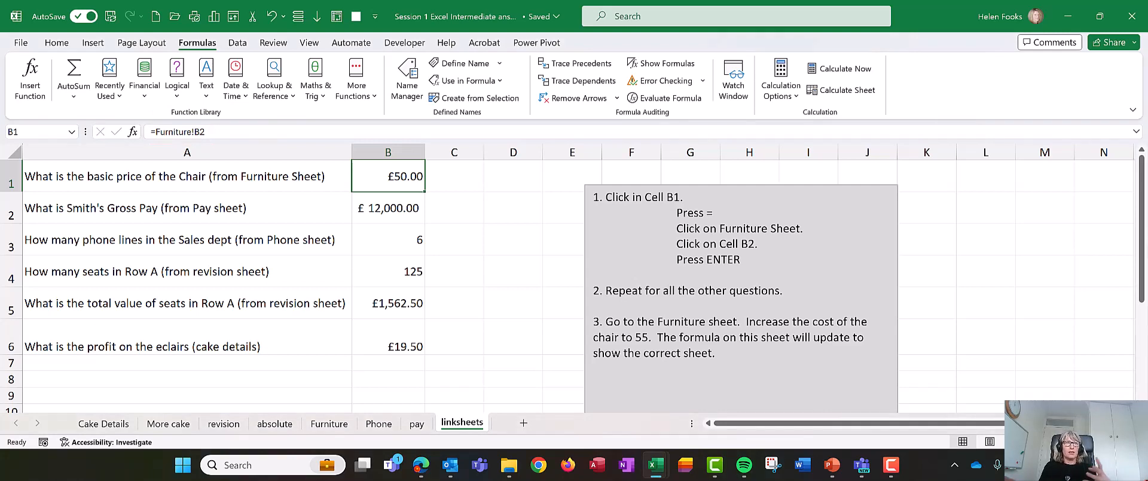
left_click(570, 65)
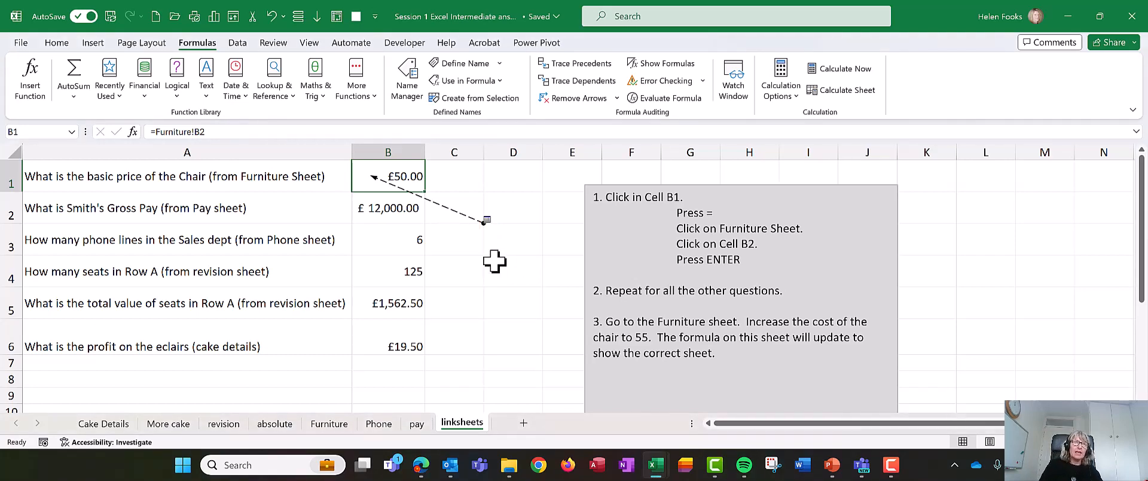
Step: Follow the off-sheet precedent arrow from B1 to its source, cell B2 on the Furniture sheet
double_click(436, 204)
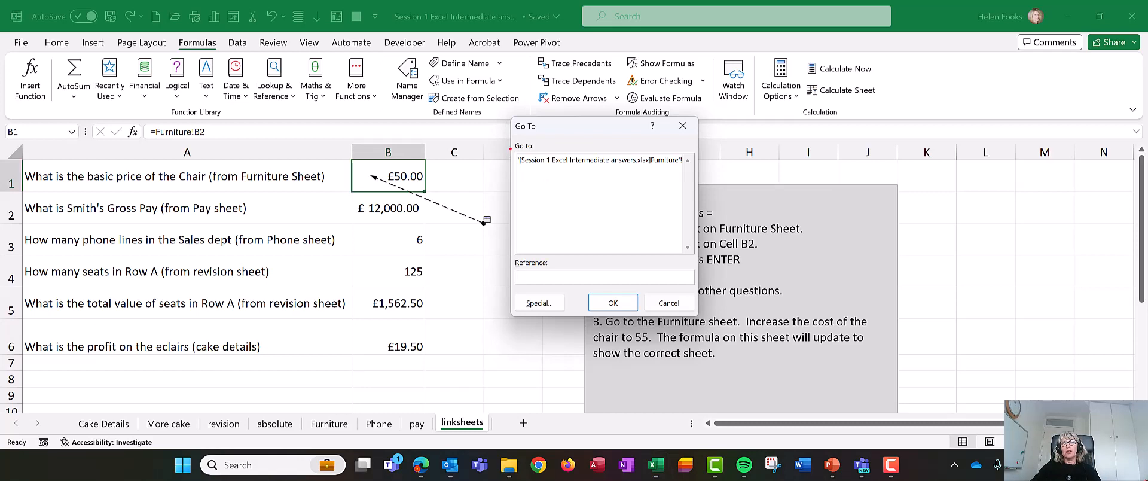
left_click_drag(510, 148, 701, 218)
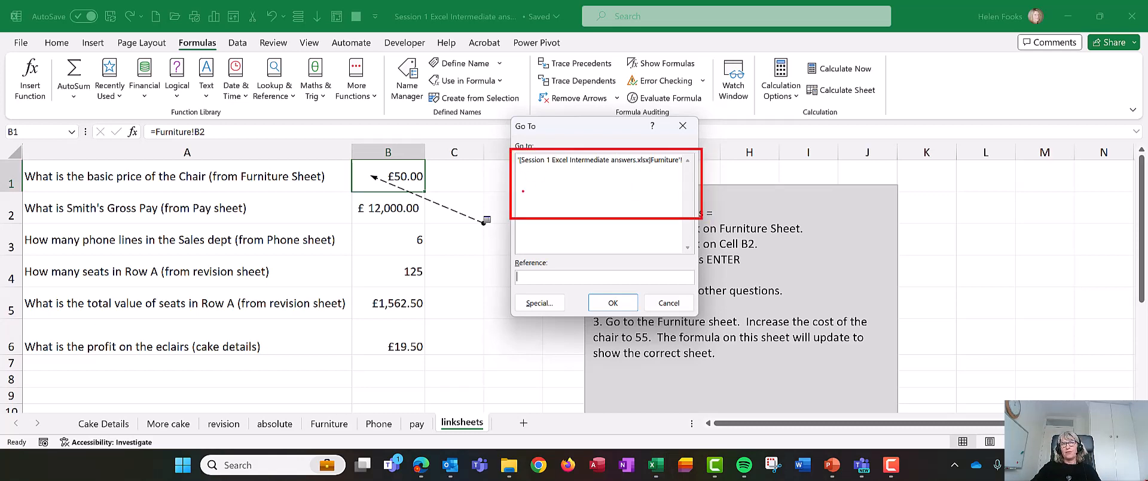
key("Escape")
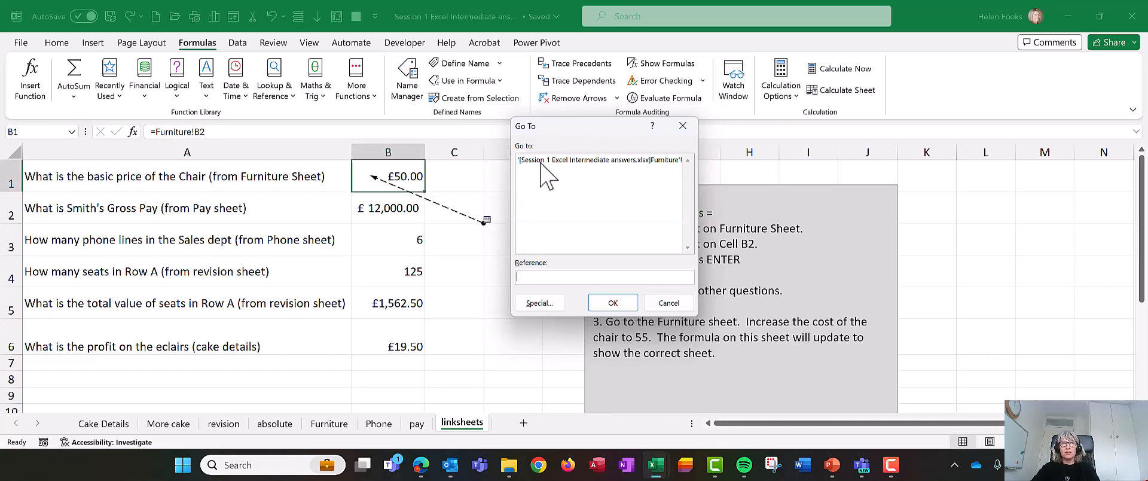
left_click(541, 160)
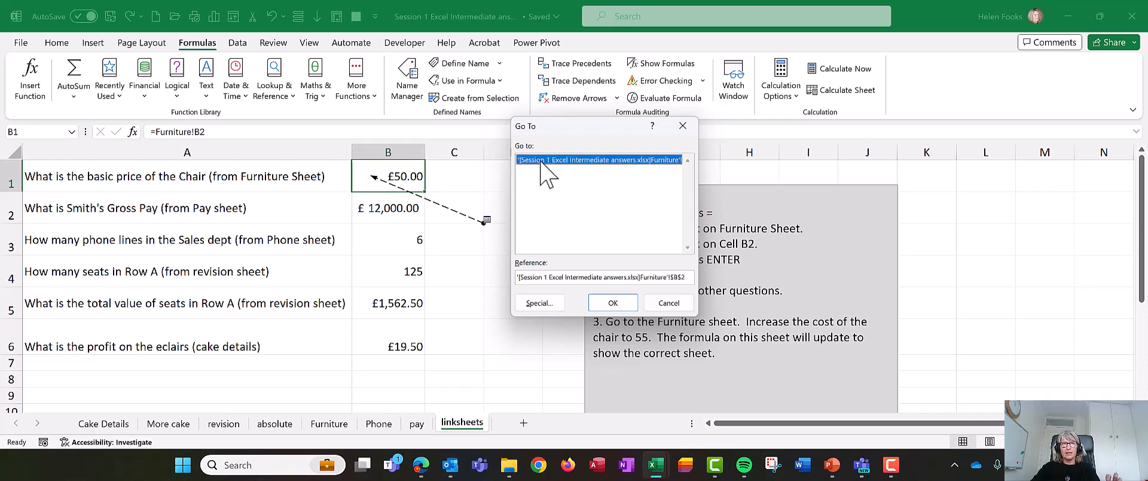
left_click(613, 303)
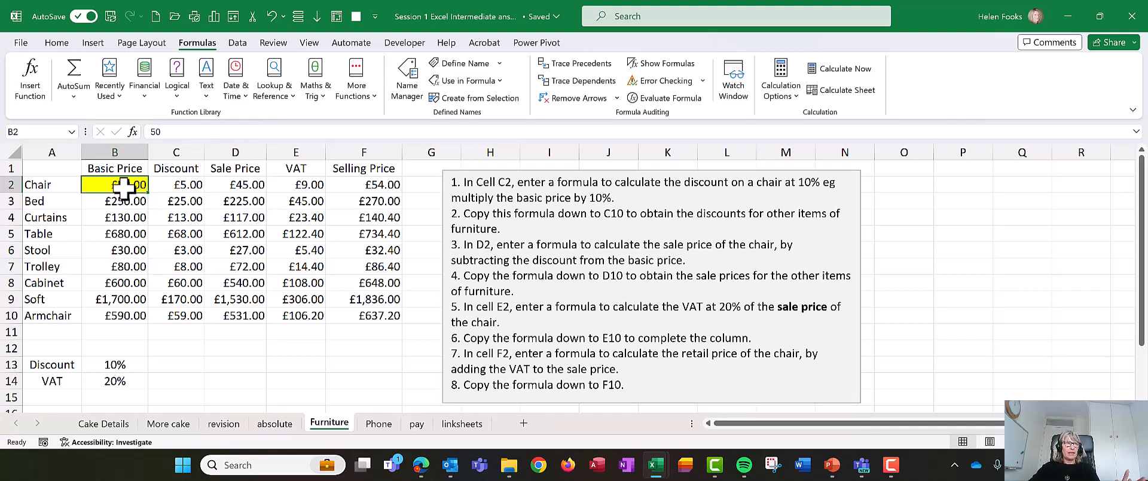
Step: Trace the dependents of the Chair's basic price in B2 on the Furniture sheet
left_click(579, 81)
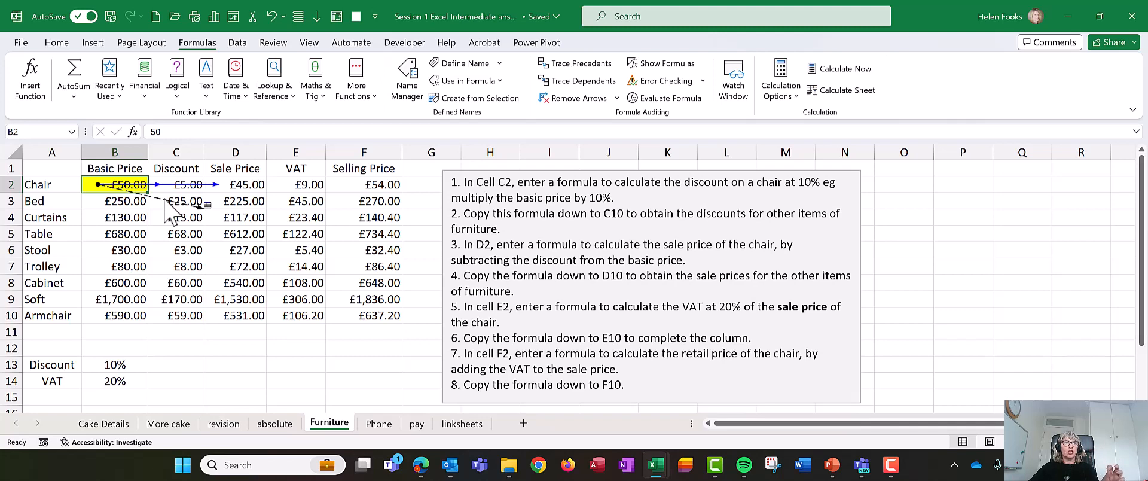
Step: Follow the off-sheet dependent arrow from the Chair's basic price to cell B1 on the linksheets sheet, and remove the arrows there
double_click(166, 199)
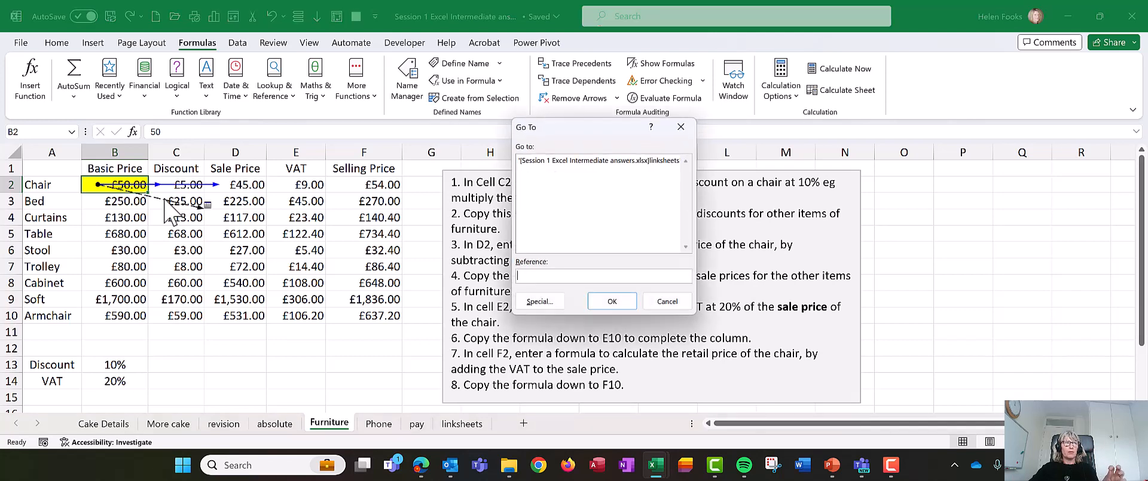
left_click(607, 160)
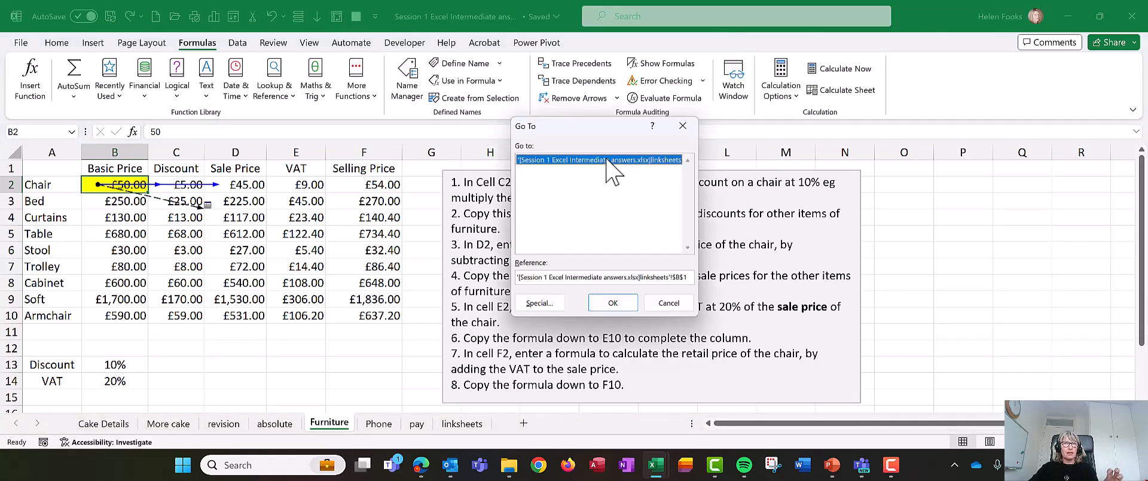
left_click(613, 303)
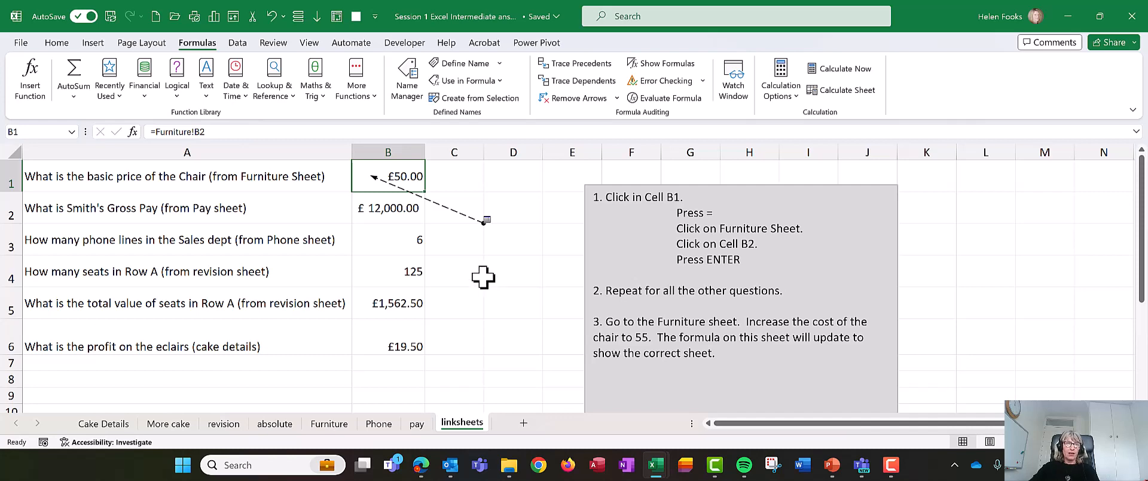
left_click(575, 98)
left_click(485, 260)
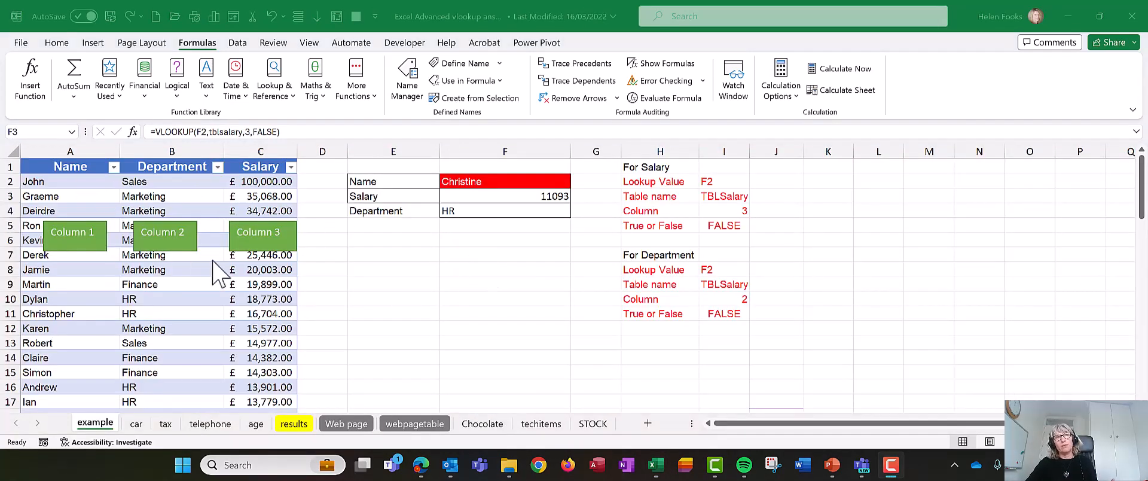
Step: On the example sheet of the Excel Advanced vlookup answers workbook, trace the precedents of the Salary VLOOKUP in F3, and remove the arrows
left_click(450, 197)
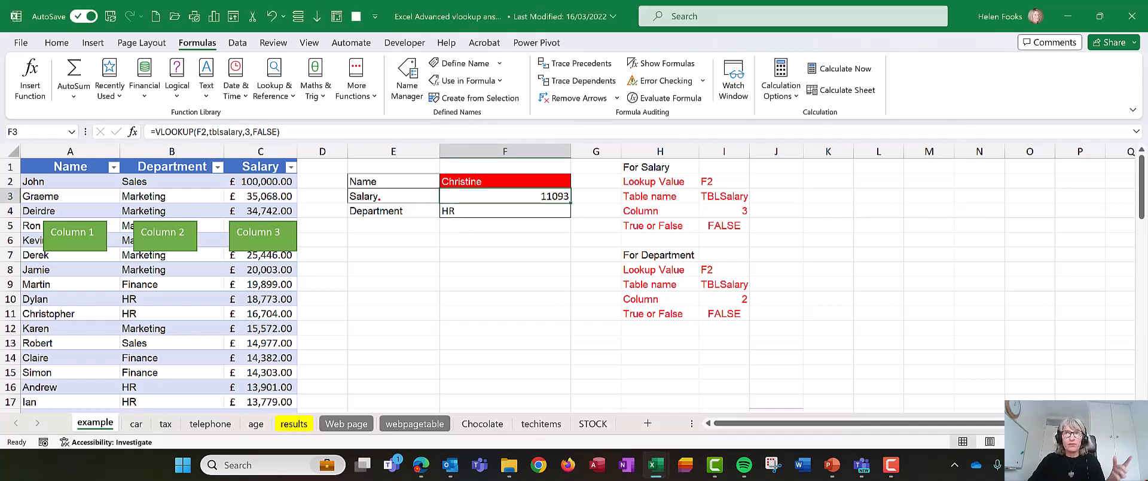
mouse_move(135, 118)
left_mouse_down()
mouse_move(224, 149)
mouse_move(316, 151)
left_mouse_up()
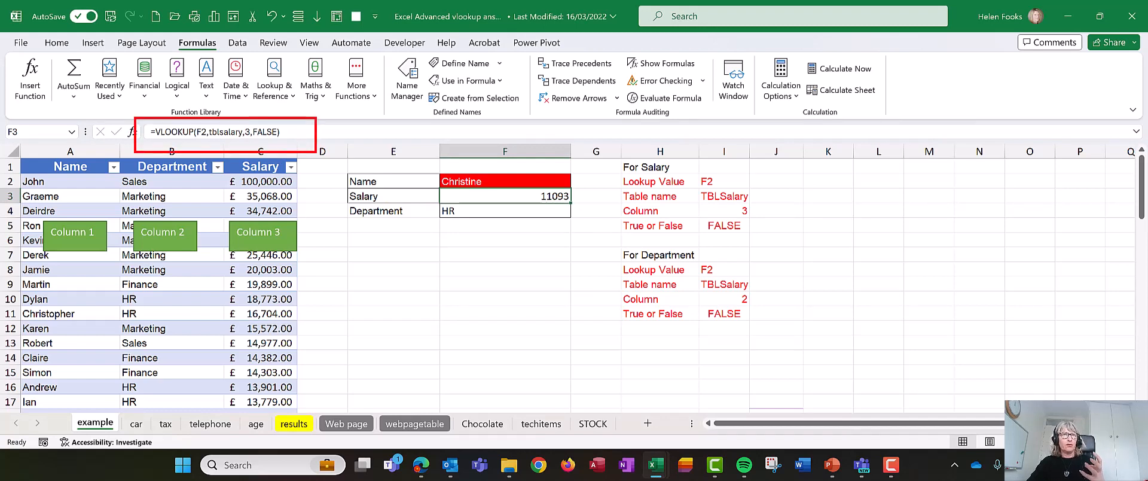
key("Escape")
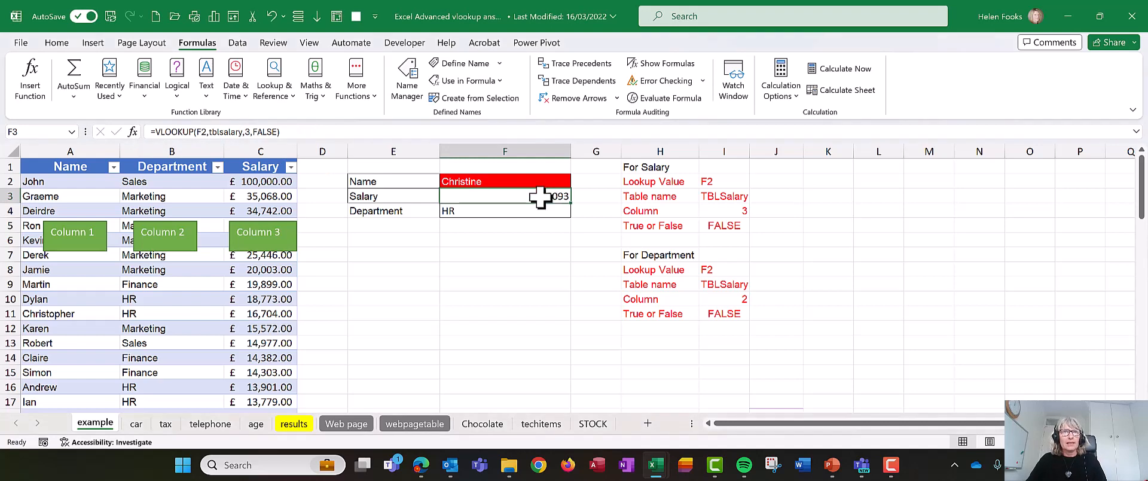
left_click(585, 64)
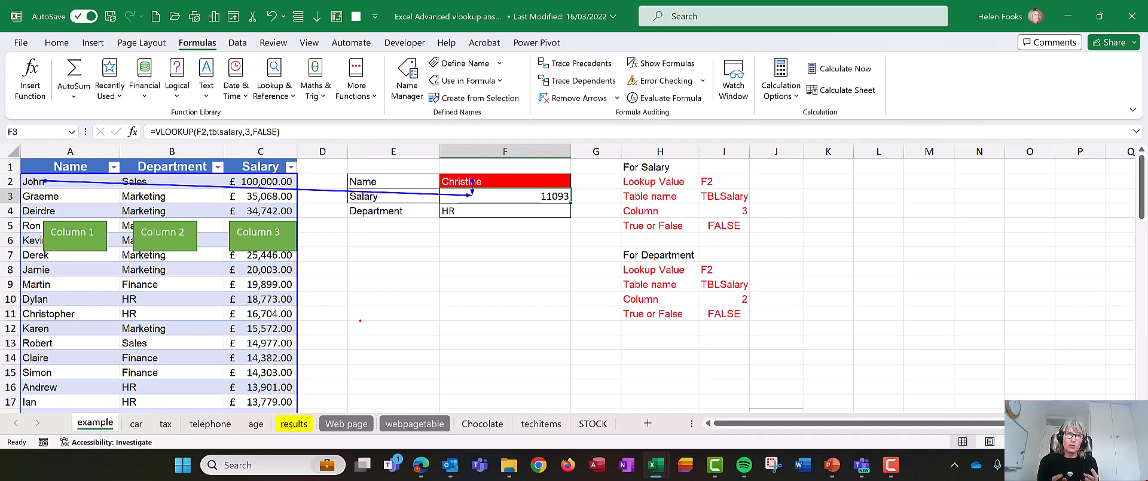
left_click(550, 100)
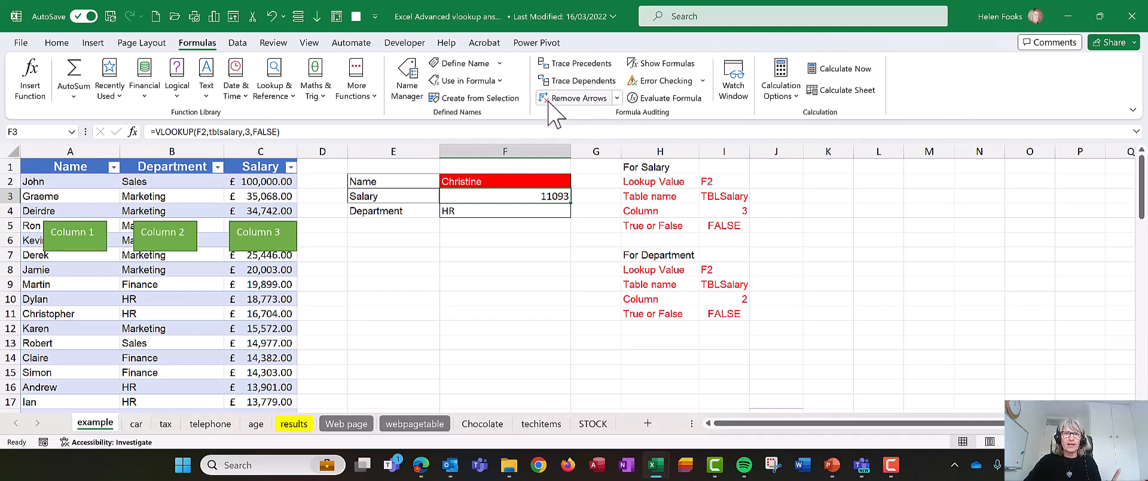
Step: On the Web page sheet, trace the precedents of the Page Name VLOOKUP formula in D4
left_click(350, 426)
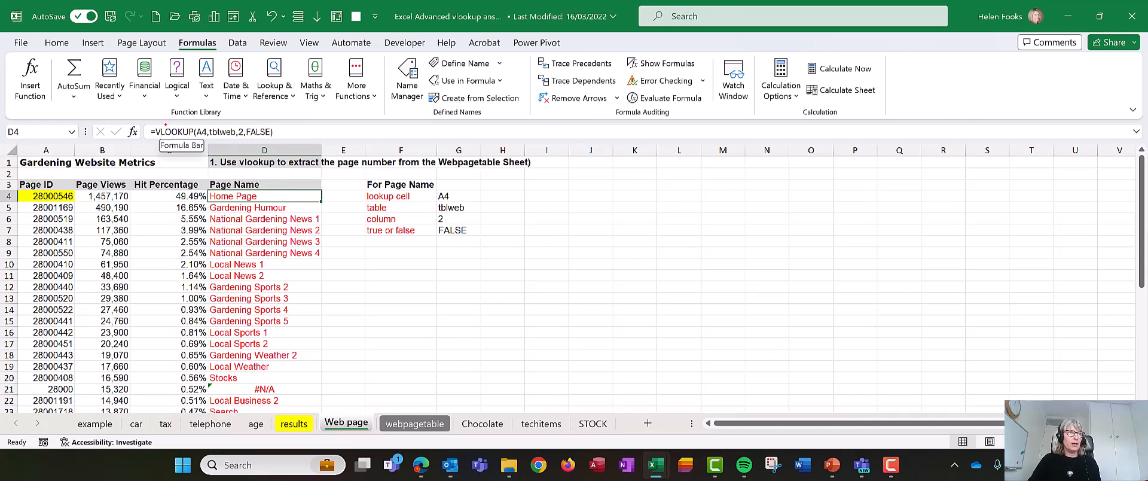
mouse_move(139, 121)
left_mouse_down()
mouse_move(347, 141)
mouse_move(109, 128)
left_mouse_up()
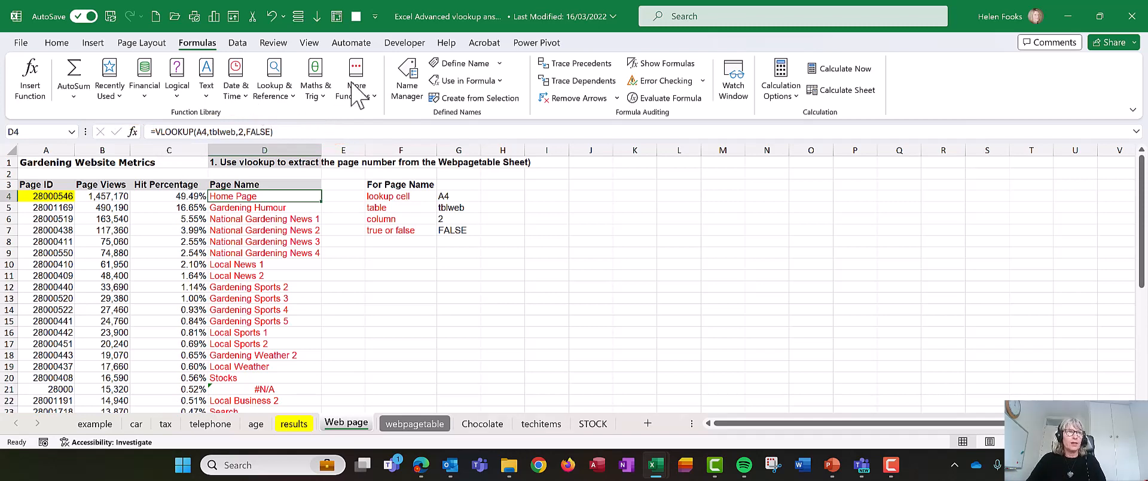
left_click(577, 65)
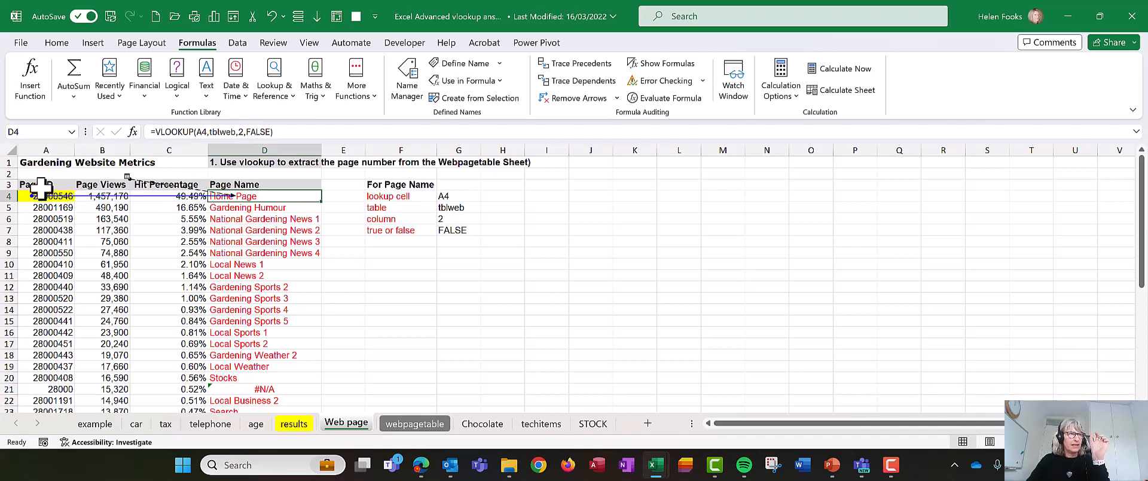
Step: Increase the height of row 2 to expose the off-sheet precedent arrow, and follow it to its source range on the webpagetable sheet
left_click_drag(7, 178, 10, 244)
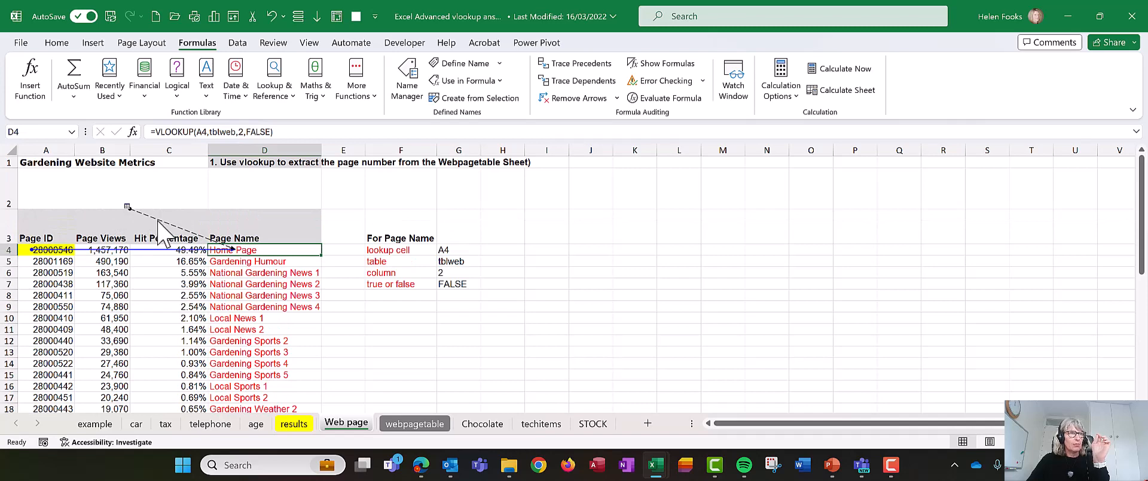
double_click(158, 219)
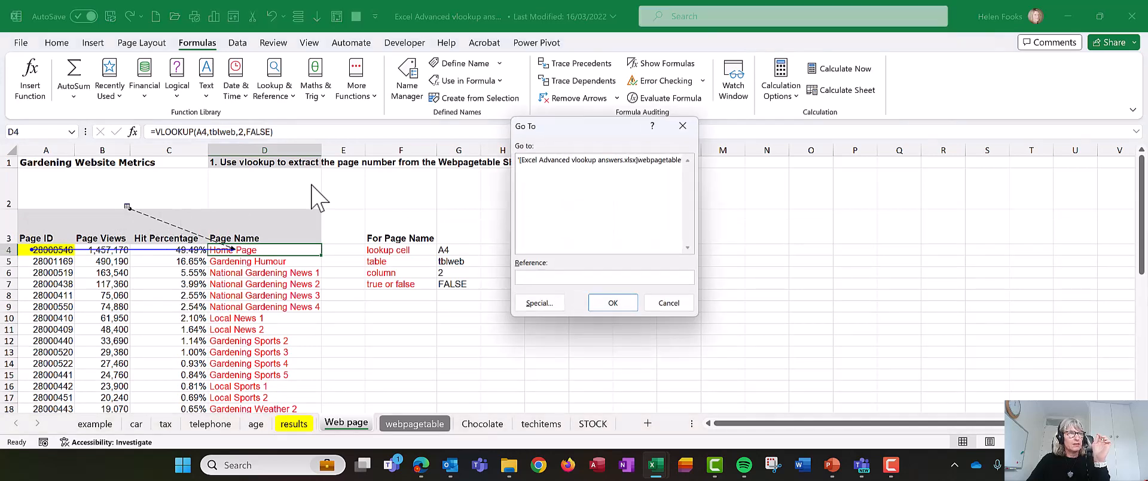
left_click(562, 160)
left_click(613, 302)
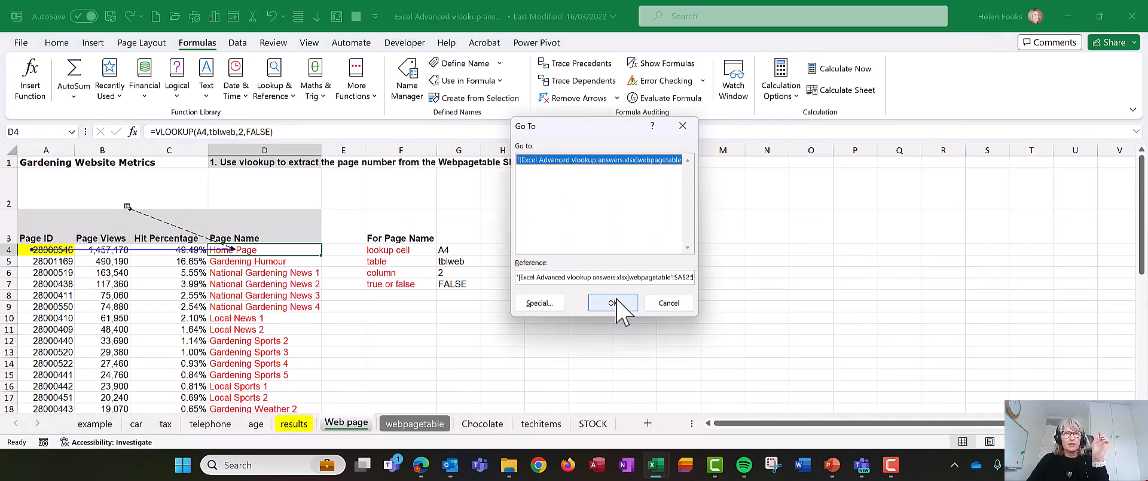